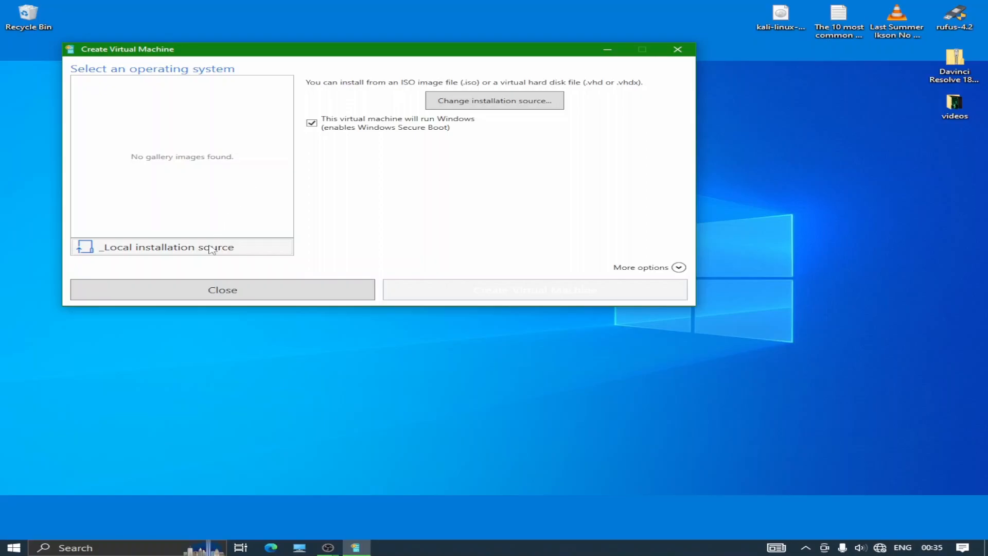
Create a non-Windows VM from Parrot-security-5.3_amd64.iso on the Desktop
left_click(312, 124)
left_click(494, 100)
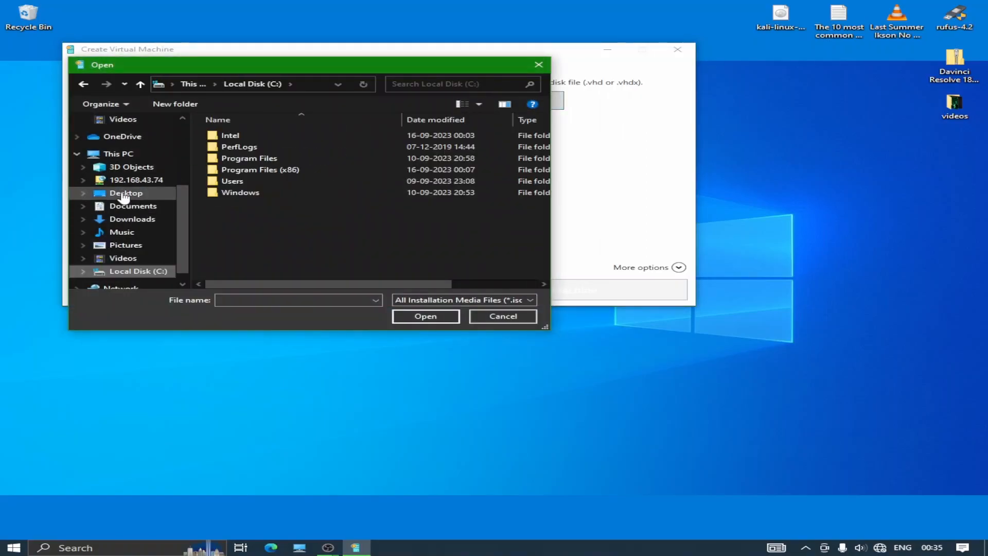
left_click(125, 194)
left_click(260, 159)
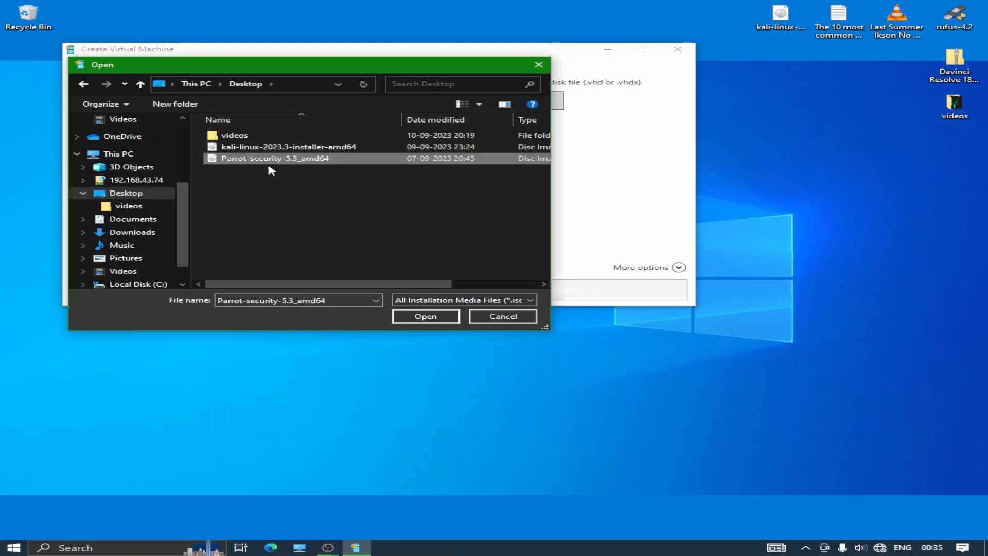
left_click(411, 317)
left_click(486, 296)
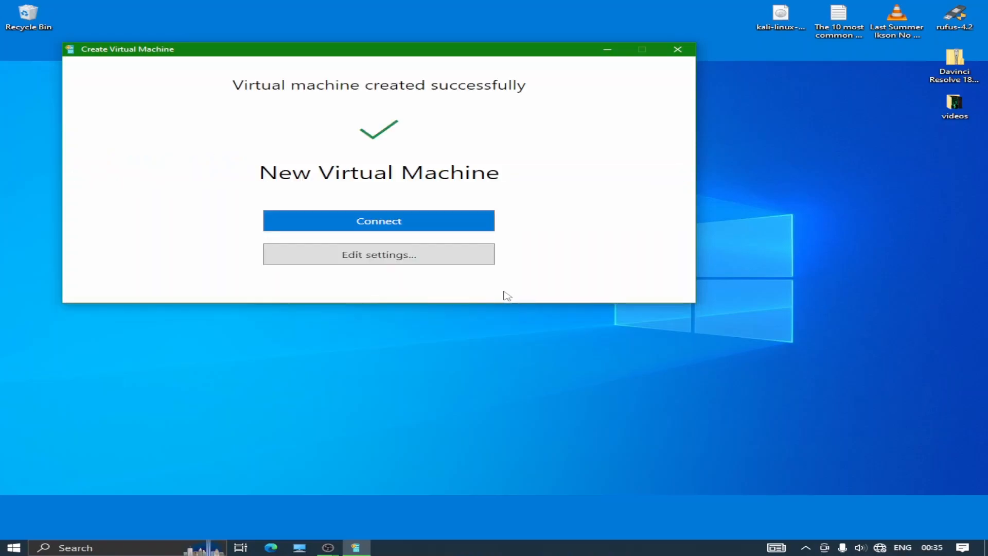
Raise the New Virtual Machine's RAM from 2048 MB to 4096 MB and apply it
left_click(388, 257)
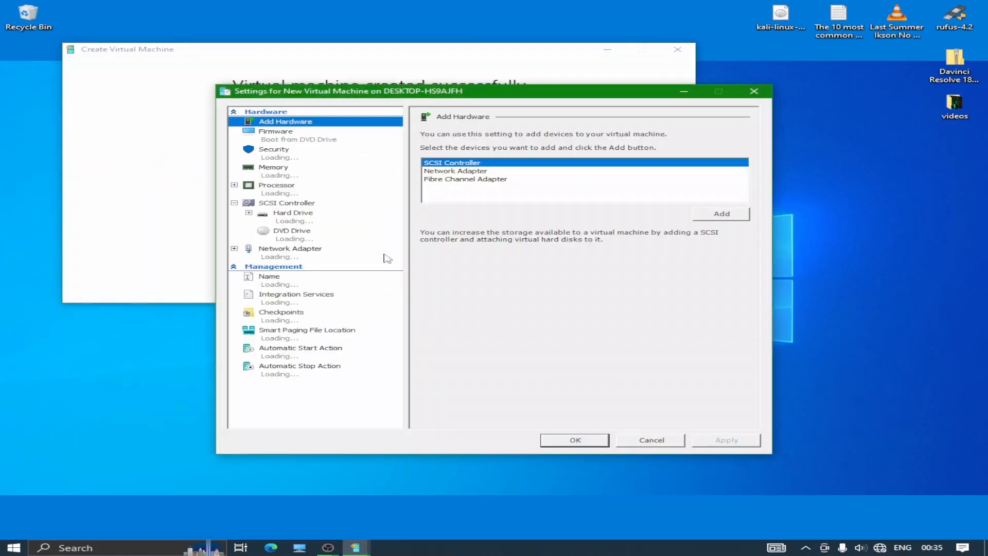
left_click(304, 176)
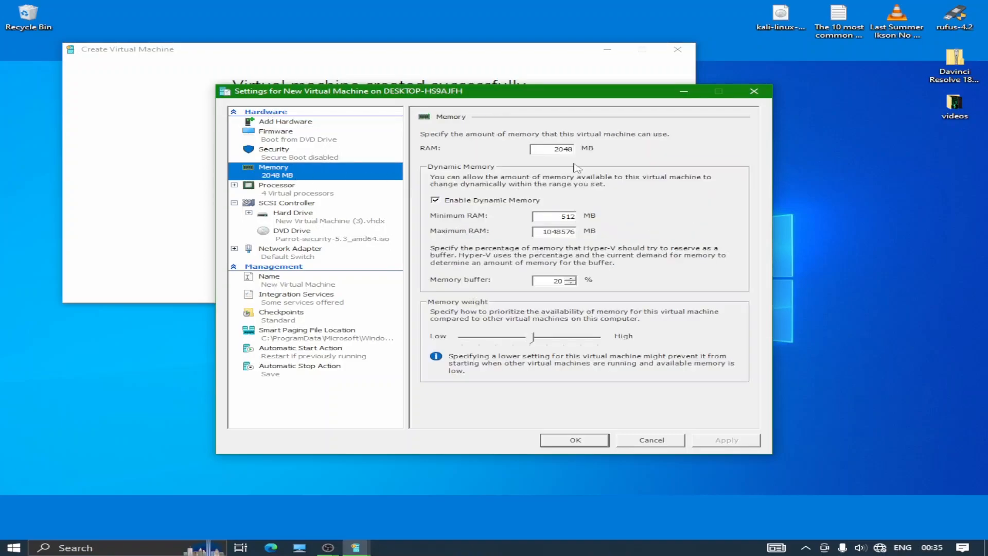
left_click(572, 149)
key("BackSpace")
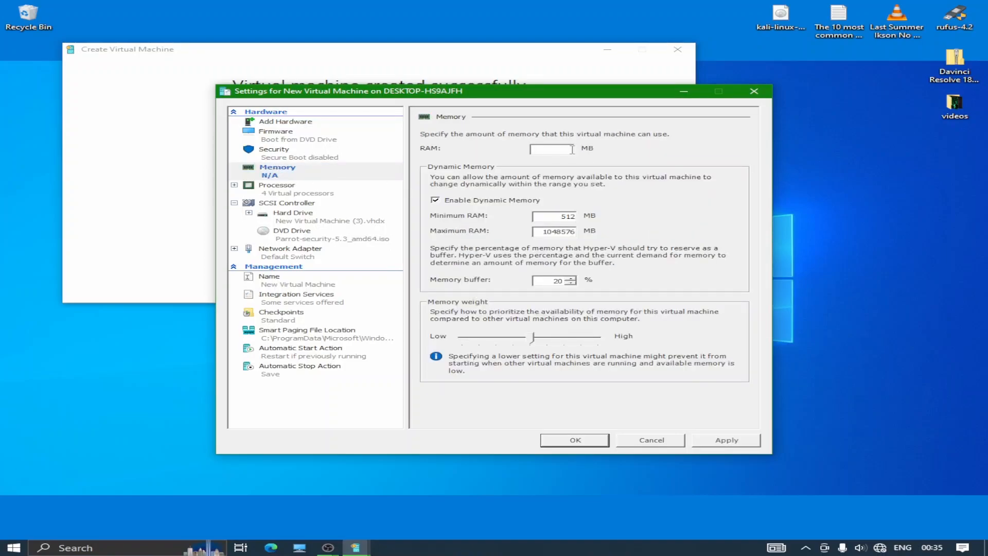
type("4")
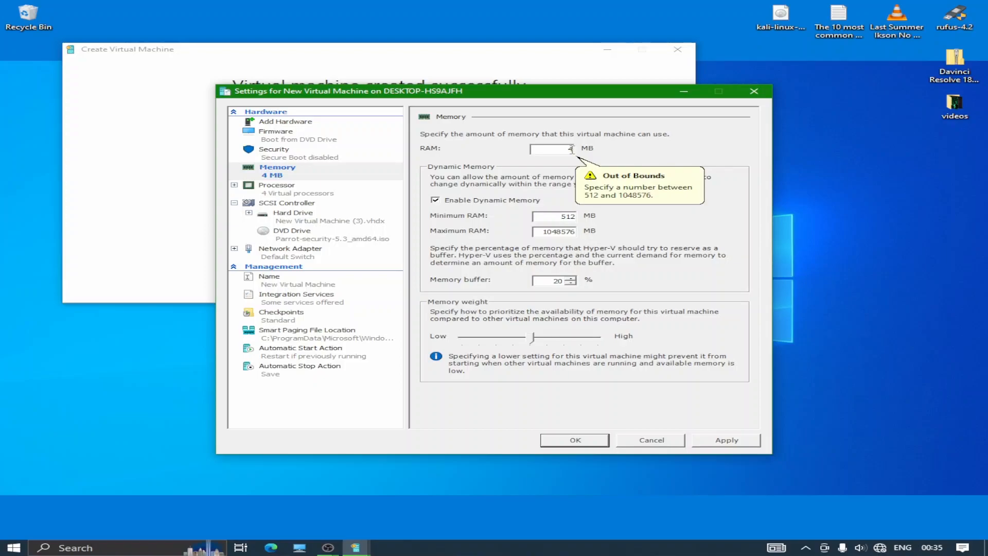
type("096")
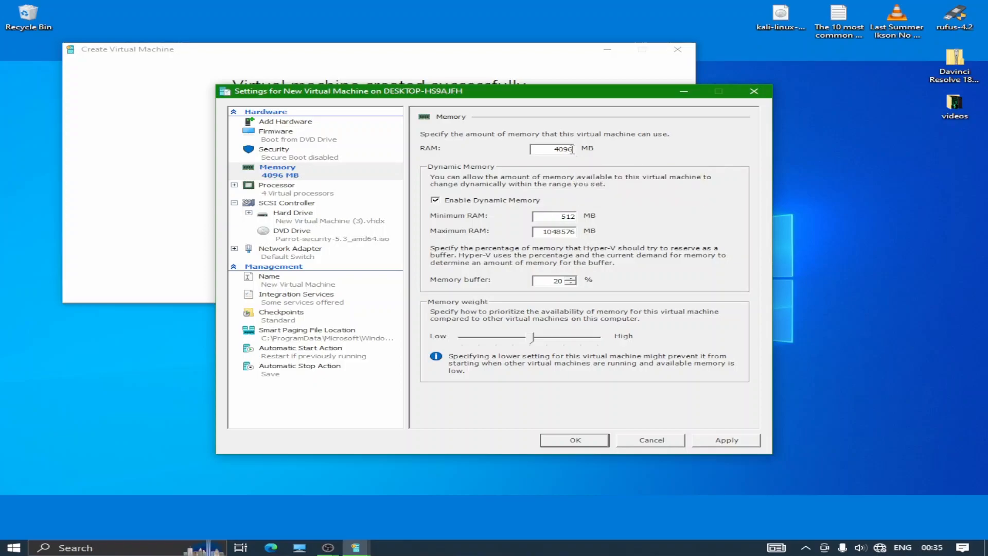
left_click(724, 442)
left_click(554, 441)
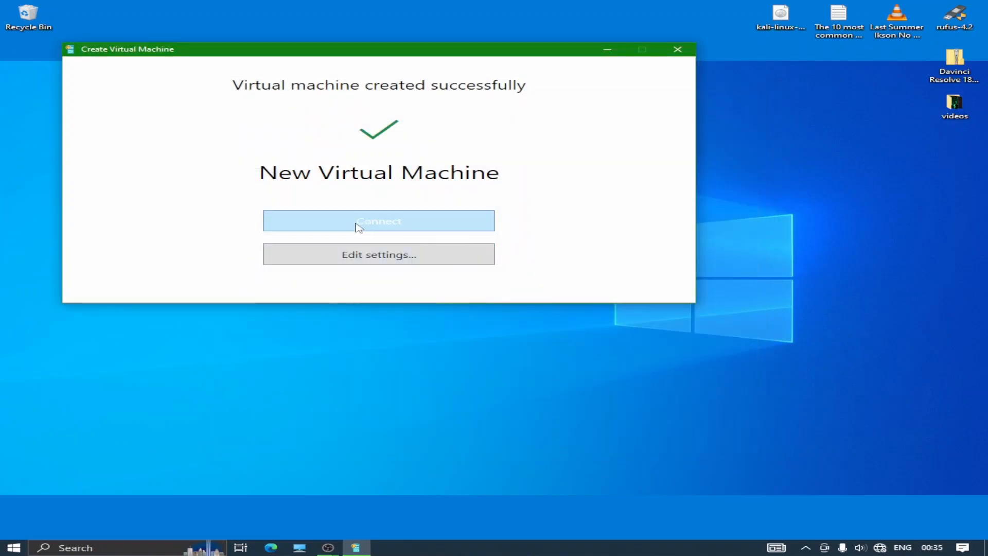
Connect to and power on the VM, then boot the Parrot Try / Install live option
left_click(400, 220)
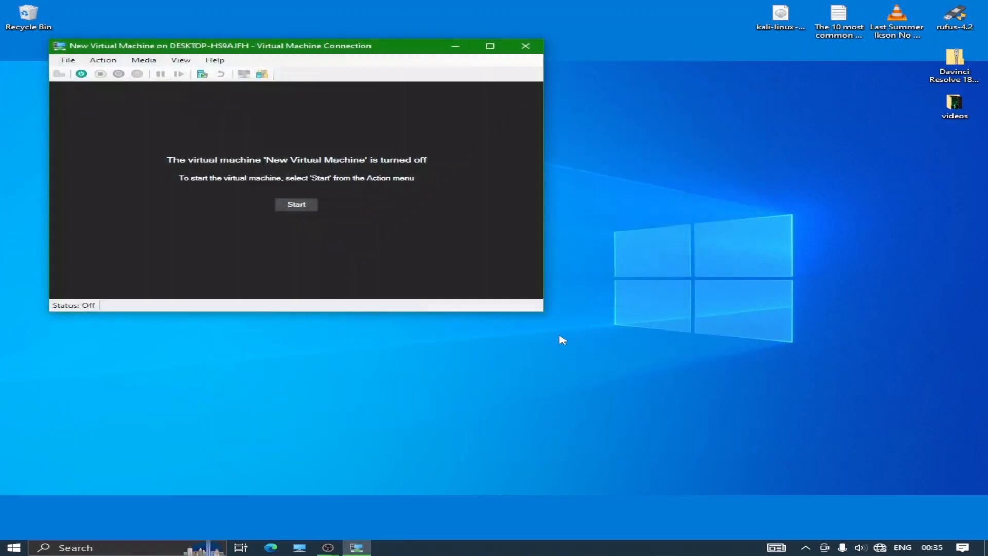
left_click(312, 206)
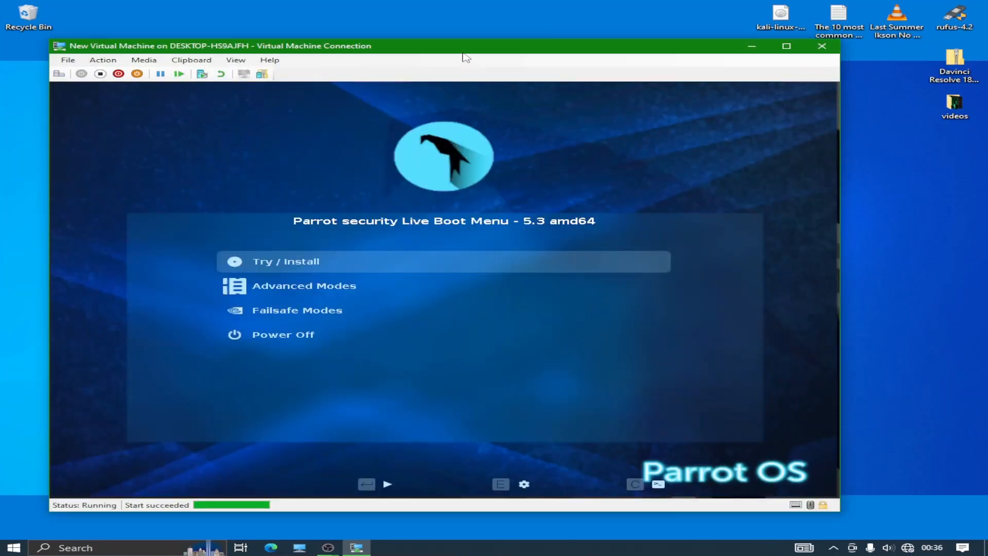
left_click_drag(463, 51, 487, 44)
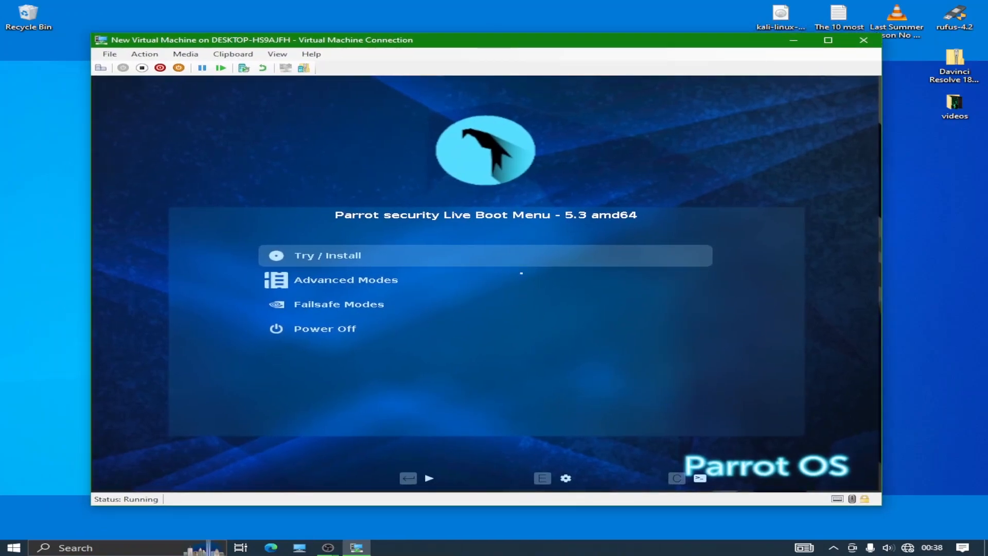
key("Return")
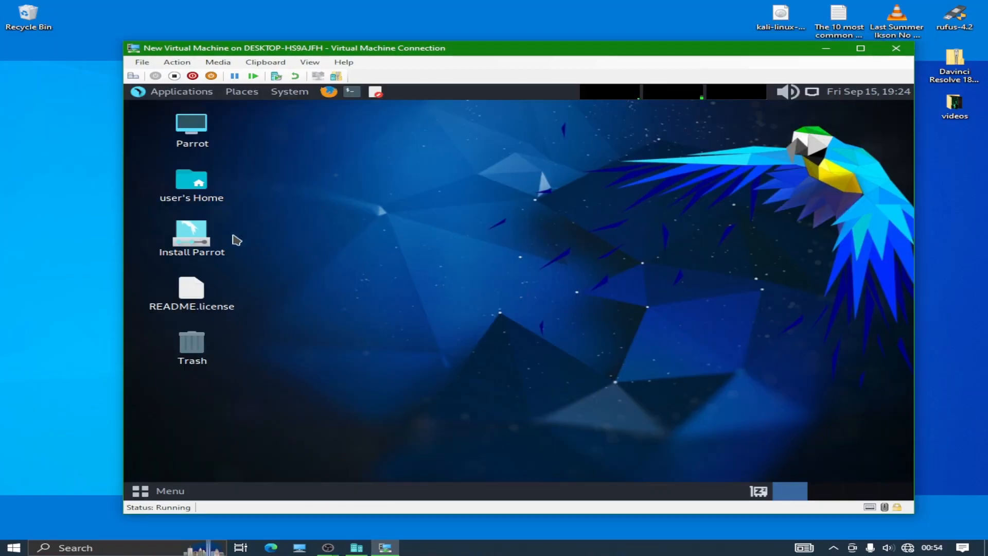
Launch the Parrot installer, keeping American English as the language
left_click(205, 238)
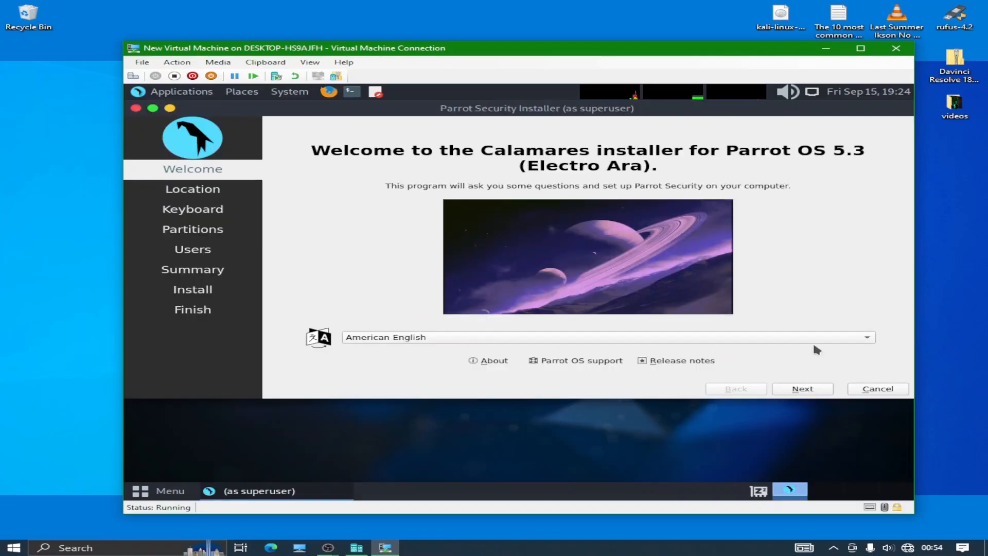
left_click(705, 337)
key("Escape")
left_click(804, 393)
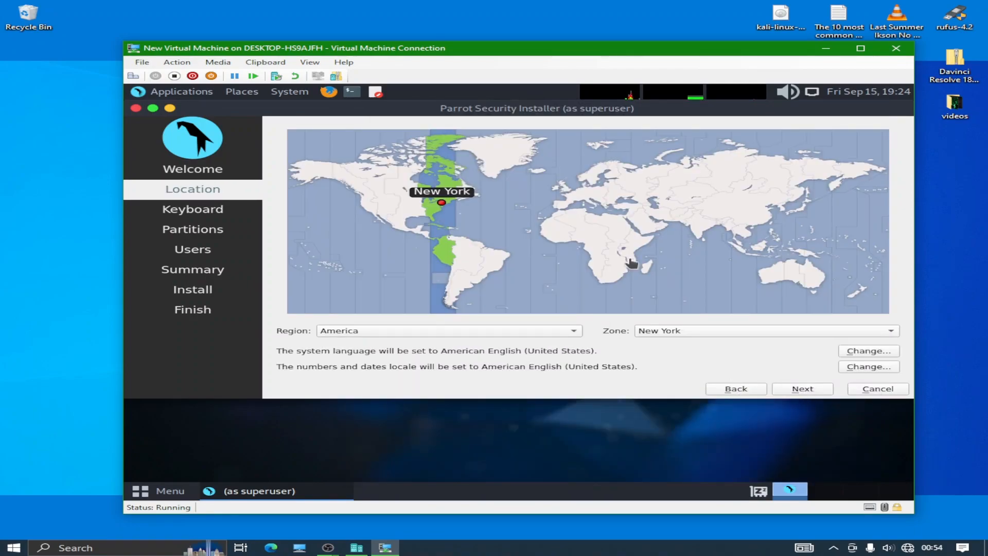
Choose the Kolkata time zone and the English (India, with rupee) keyboard layout
left_click(707, 230)
left_click(802, 391)
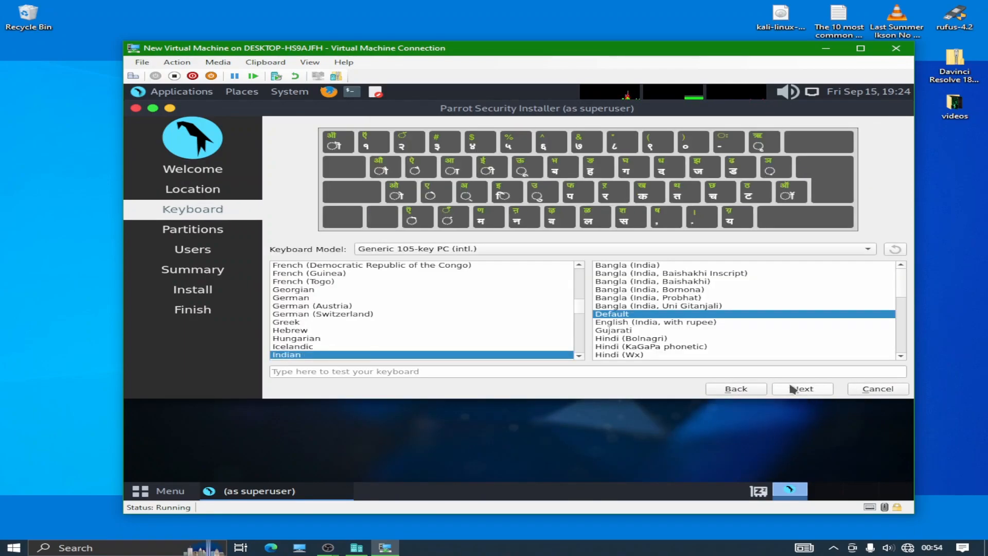
left_click(654, 323)
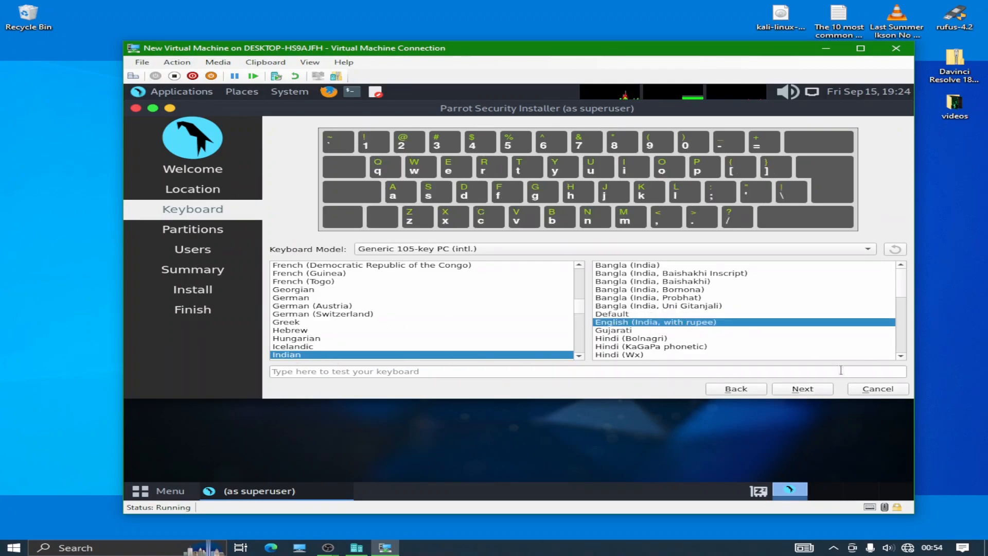
left_click(806, 390)
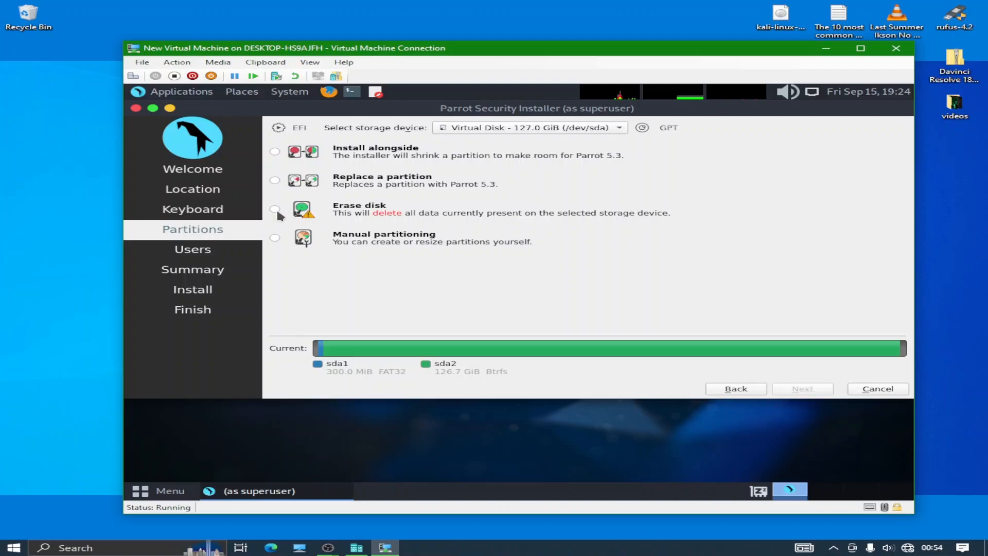
Erase the whole disk, create the 'demo' account with a confirmed password, and request installation
left_click(275, 210)
left_click(818, 390)
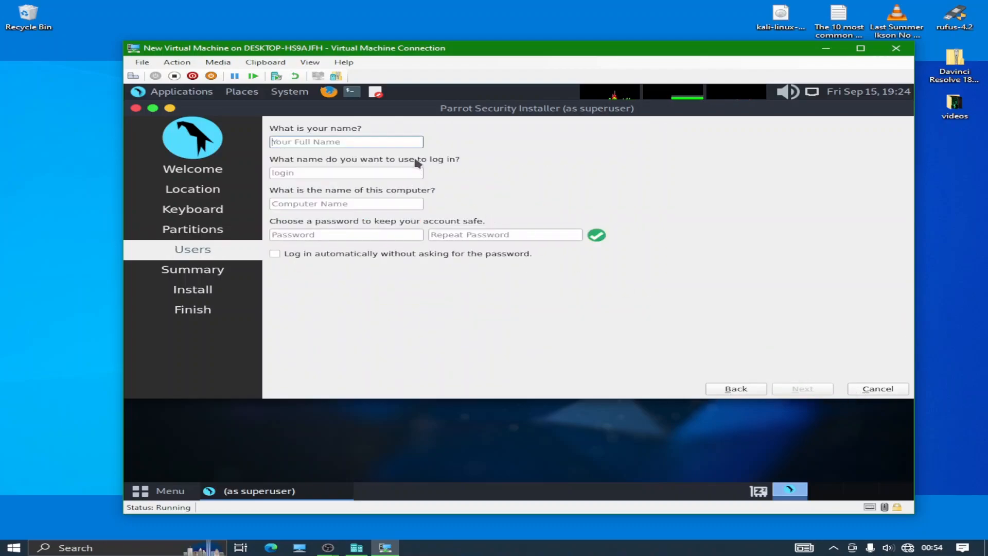
type("demo")
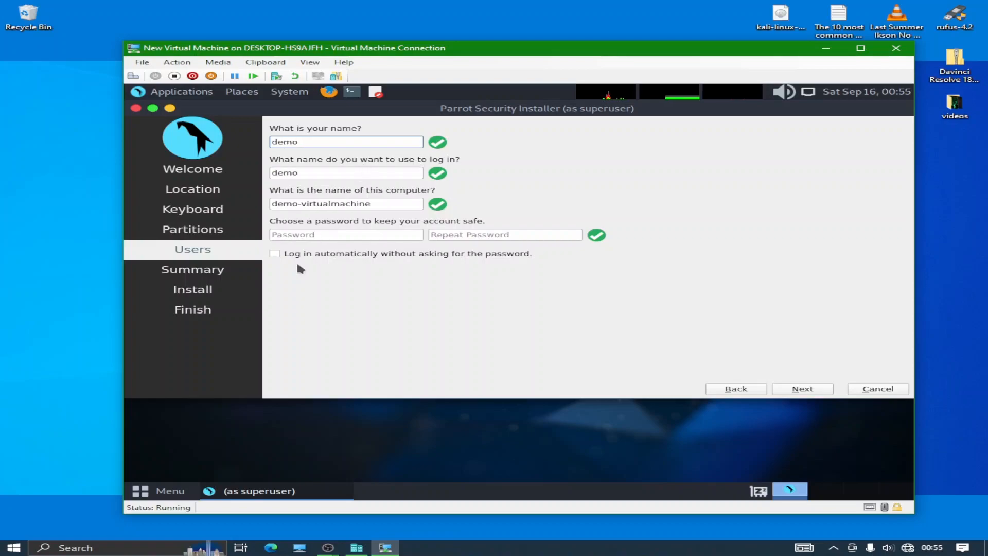
left_click(289, 232)
type("d")
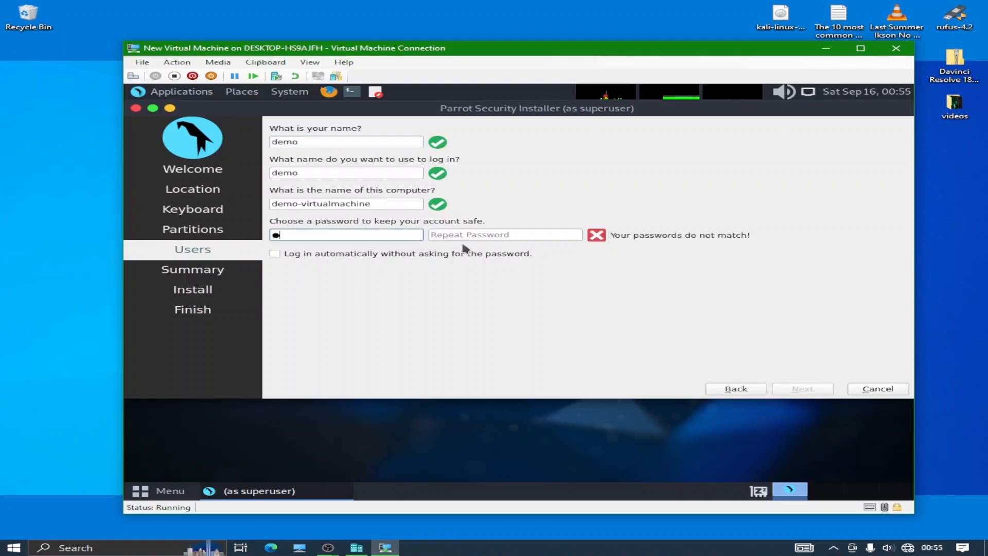
left_click(508, 234)
type("d")
left_click(803, 389)
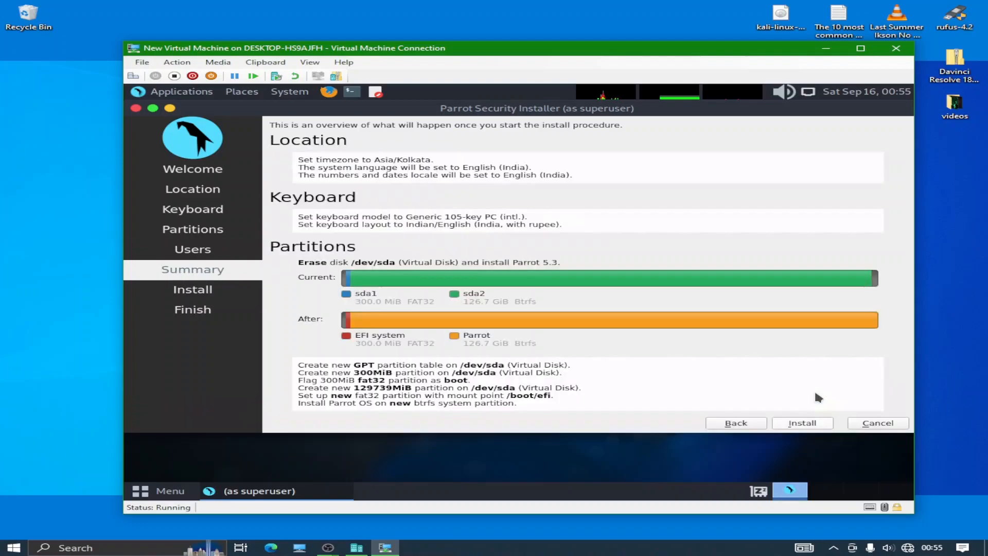
left_click(801, 424)
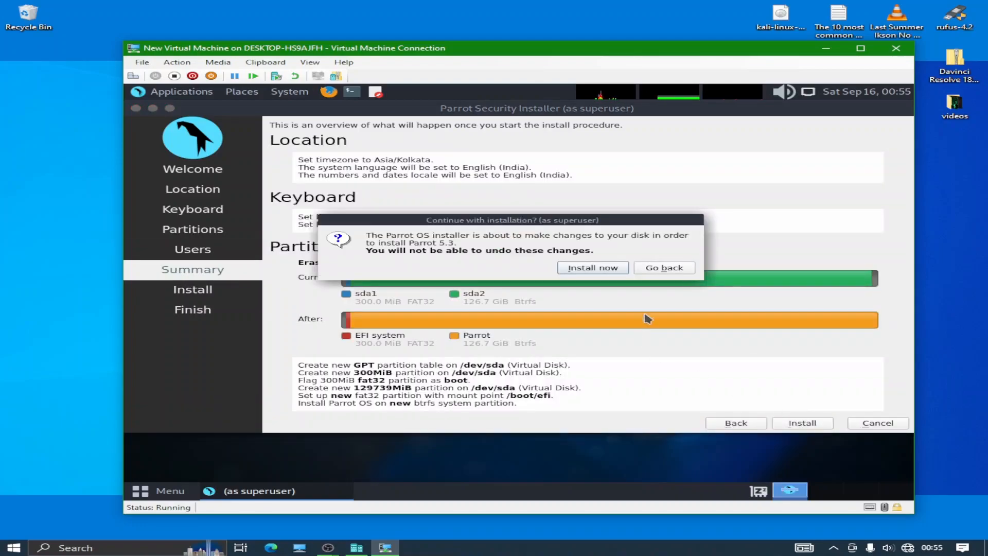
Confirm writing to disk, let installation finish, then restart into the installed Parrot OS
left_click(597, 272)
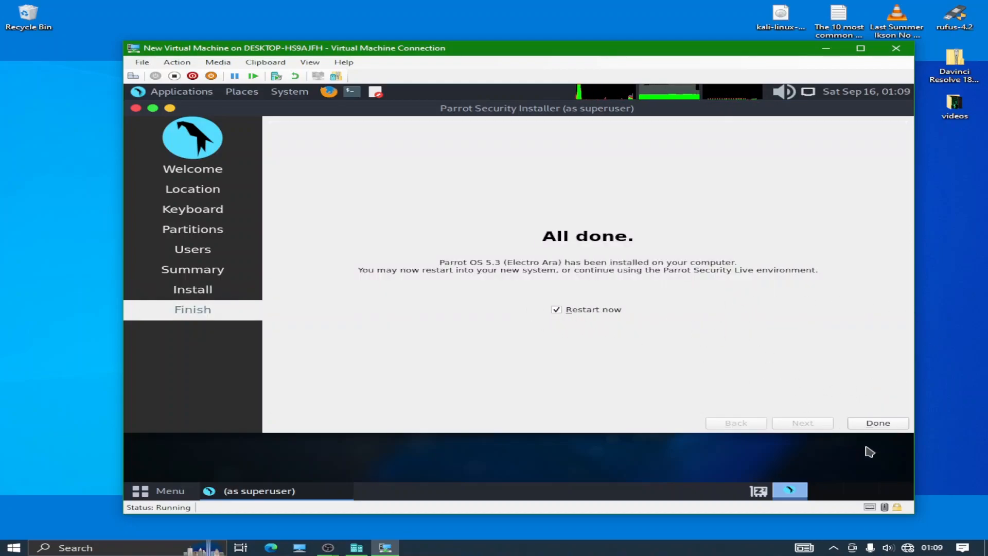
left_click(881, 427)
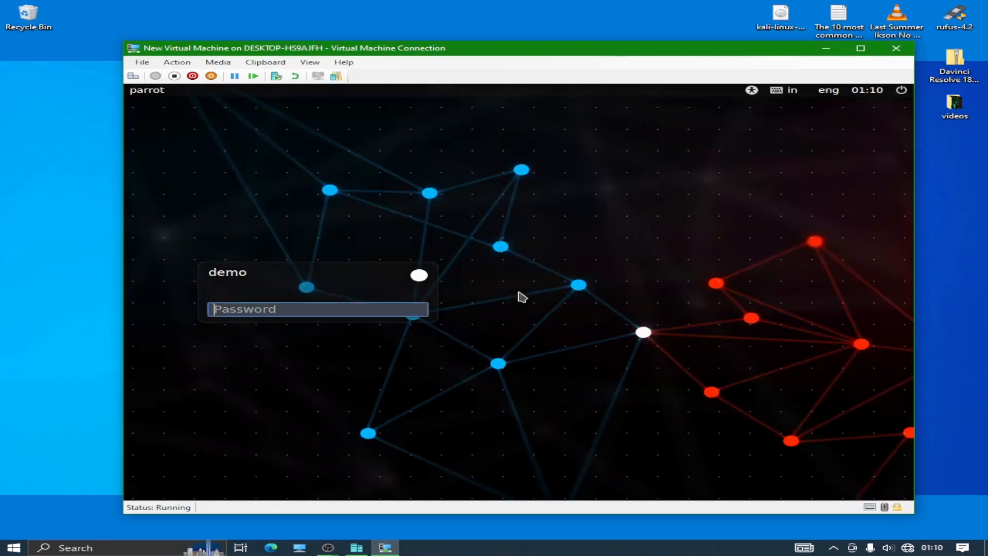
Sign in at the Parrot login screen with the account password
type("toor")
key("Return")
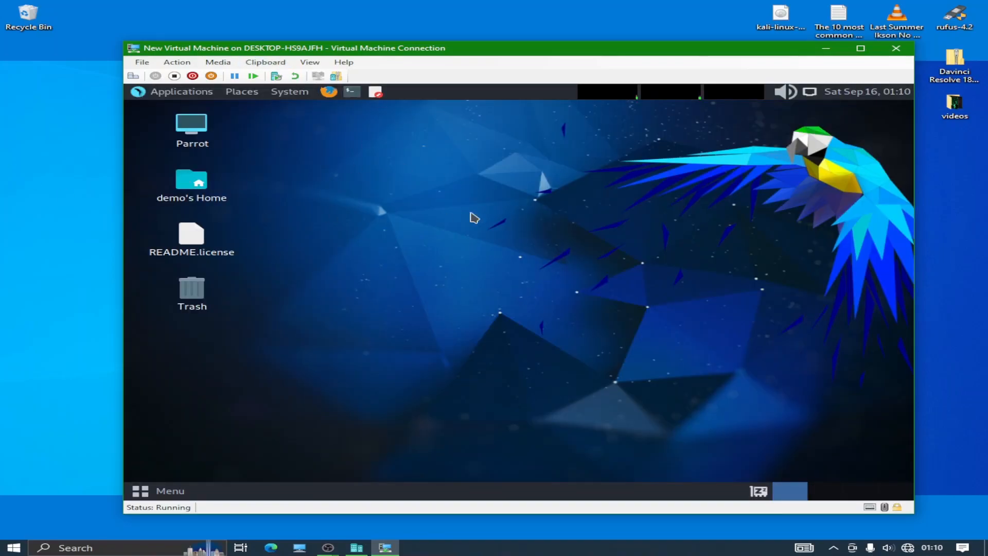
left_click(153, 94)
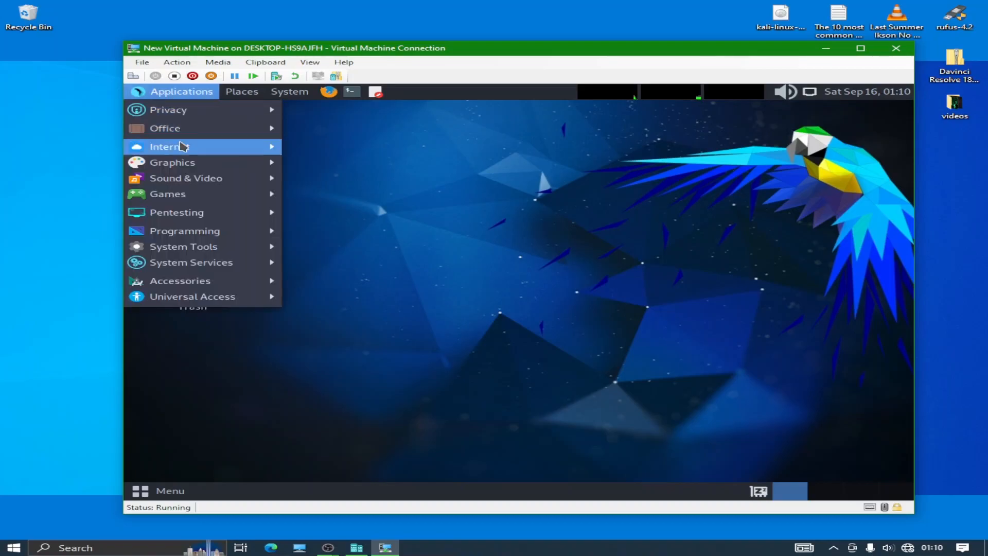
mouse_move(185, 109)
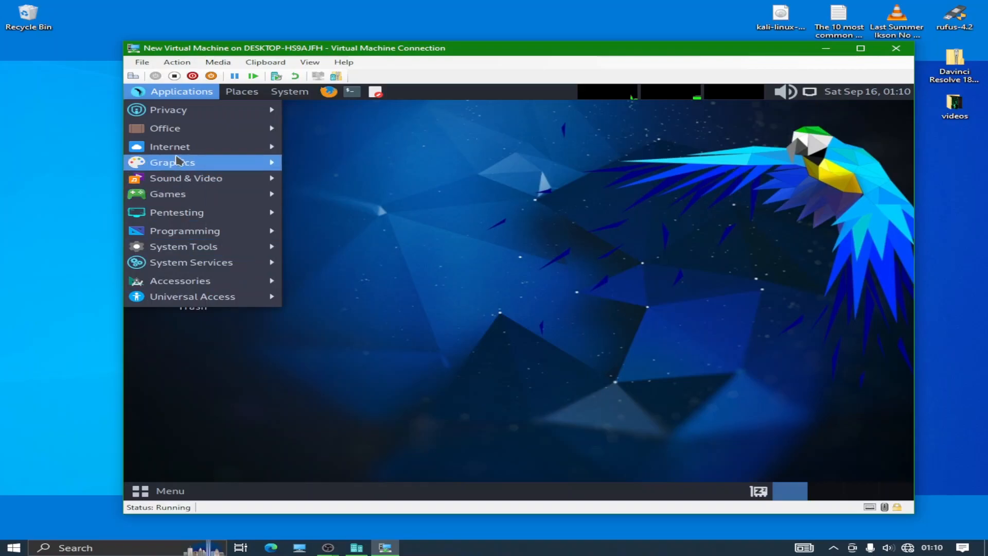
mouse_move(206, 146)
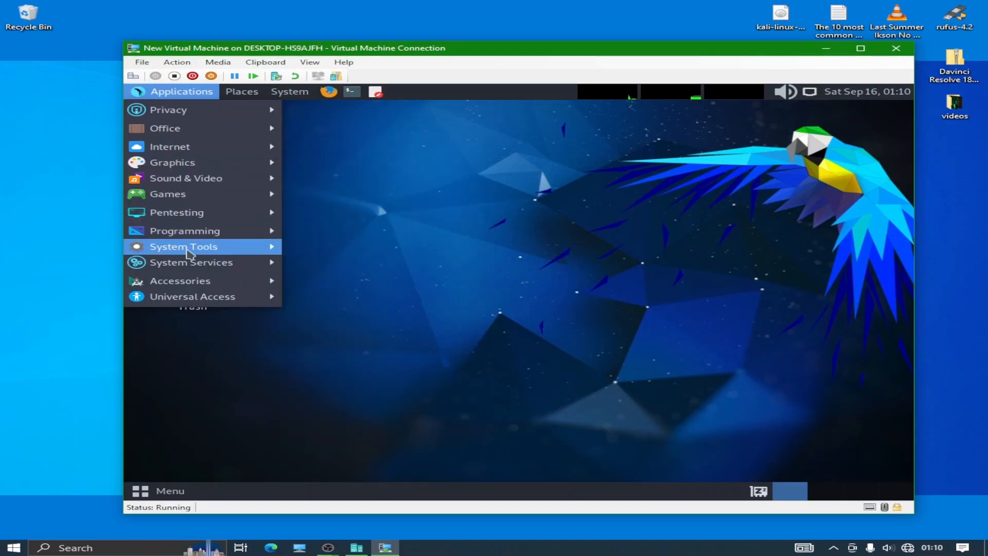
mouse_move(241, 247)
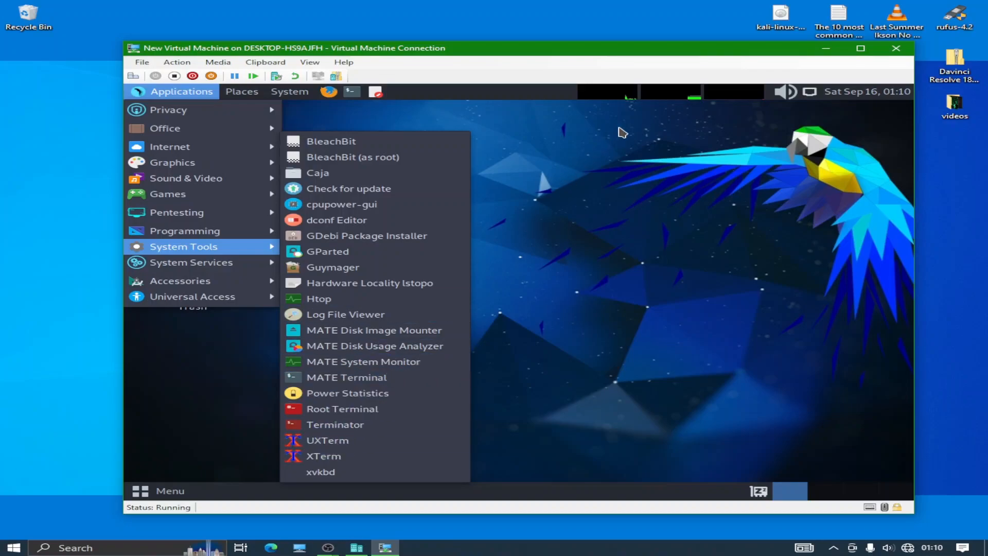
Bring up Change Desktop Background from the desktop's context menu
left_click(577, 205)
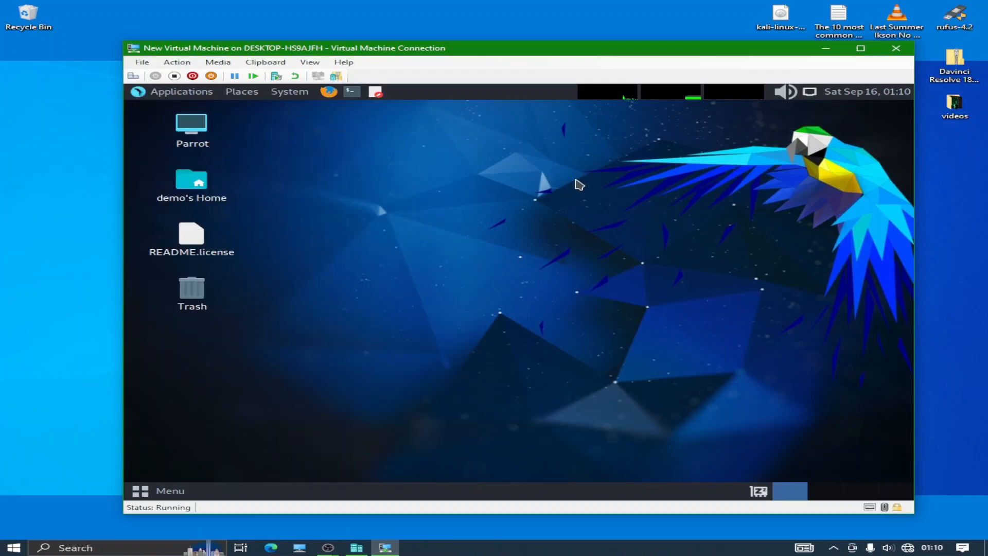
right_click(577, 181)
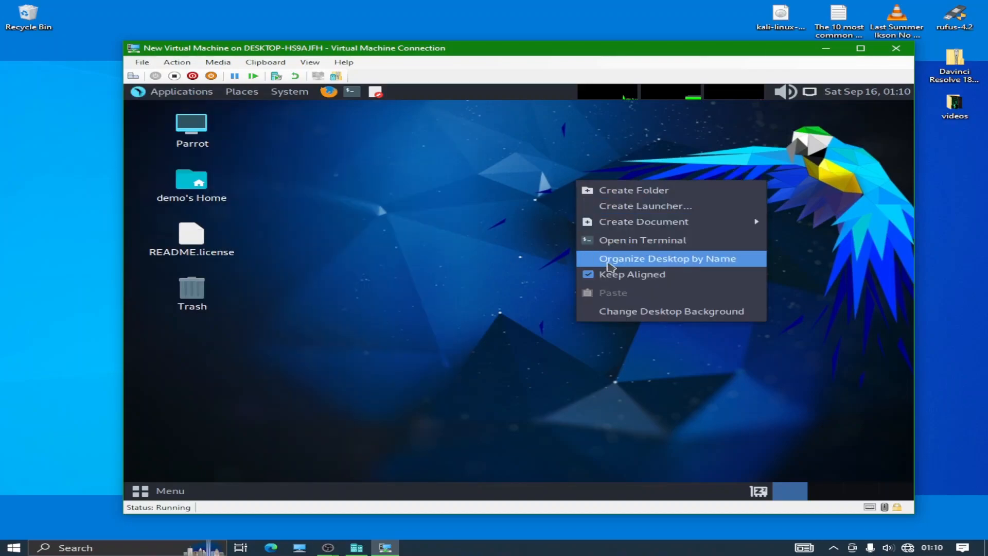
left_click(638, 312)
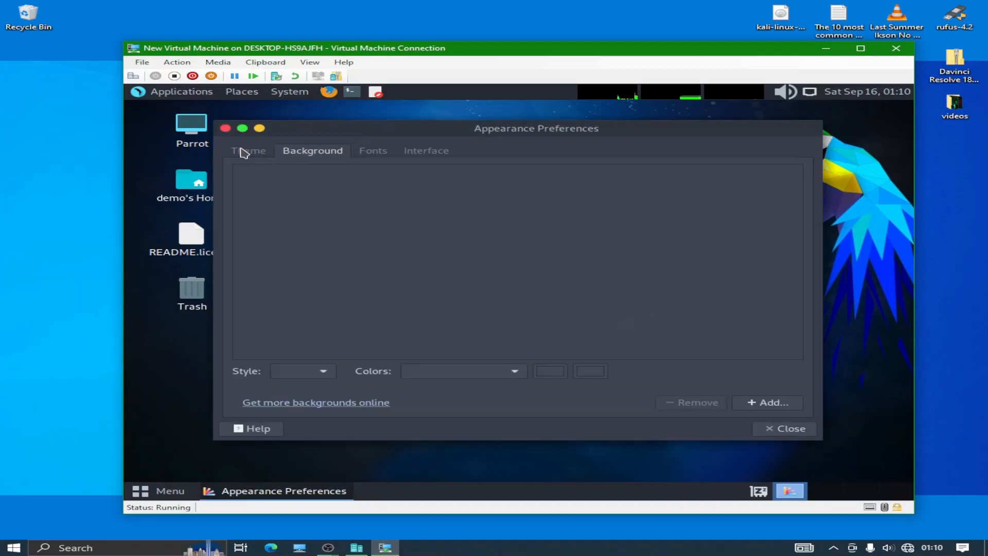
left_click_drag(419, 128, 453, 129)
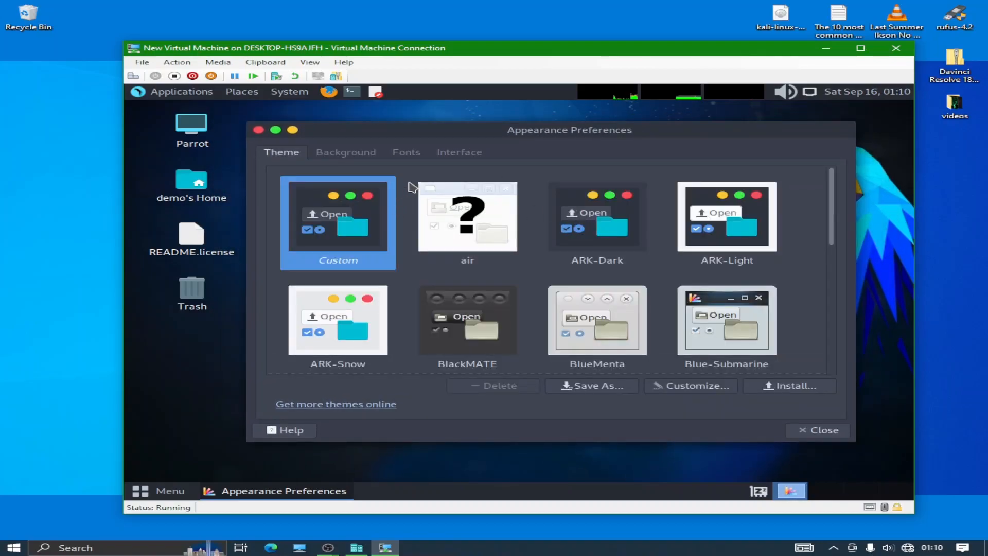
Try the dark network and orange-wave wallpapers, settling on the dark parrot background
left_click(370, 153)
left_click(638, 257)
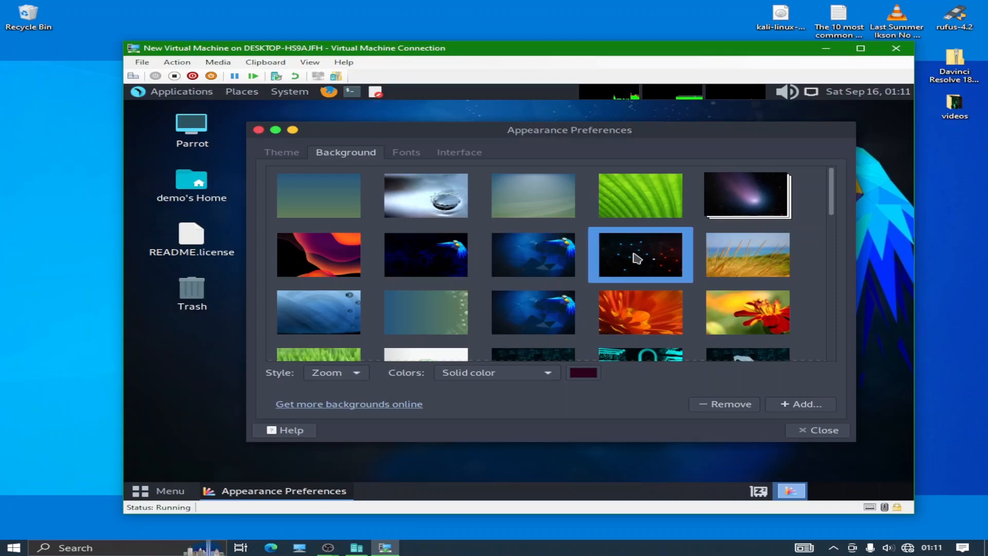
left_click_drag(609, 142, 571, 138)
left_click(317, 285)
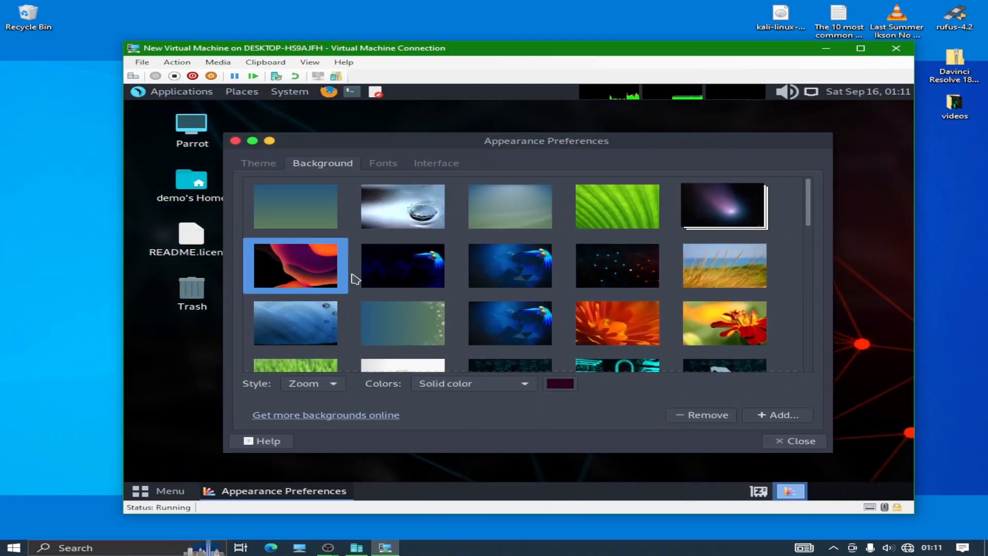
left_click(417, 271)
mouse_move(527, 149)
left_mouse_down()
mouse_move(481, 481)
mouse_move(514, 141)
mouse_move(533, 132)
left_mouse_up()
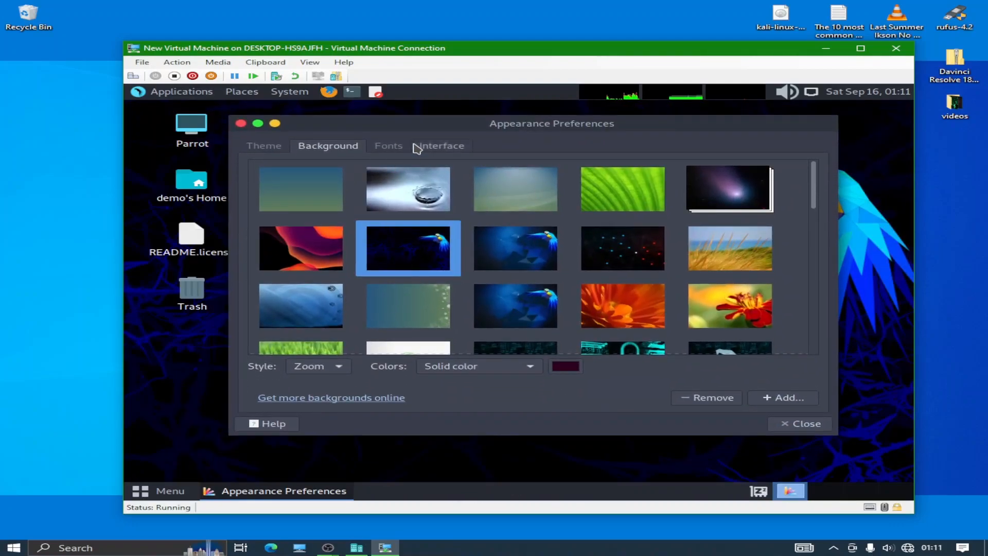
Glance at the Fonts and Interface settings, then close Appearance Preferences
left_click(389, 146)
left_click(443, 145)
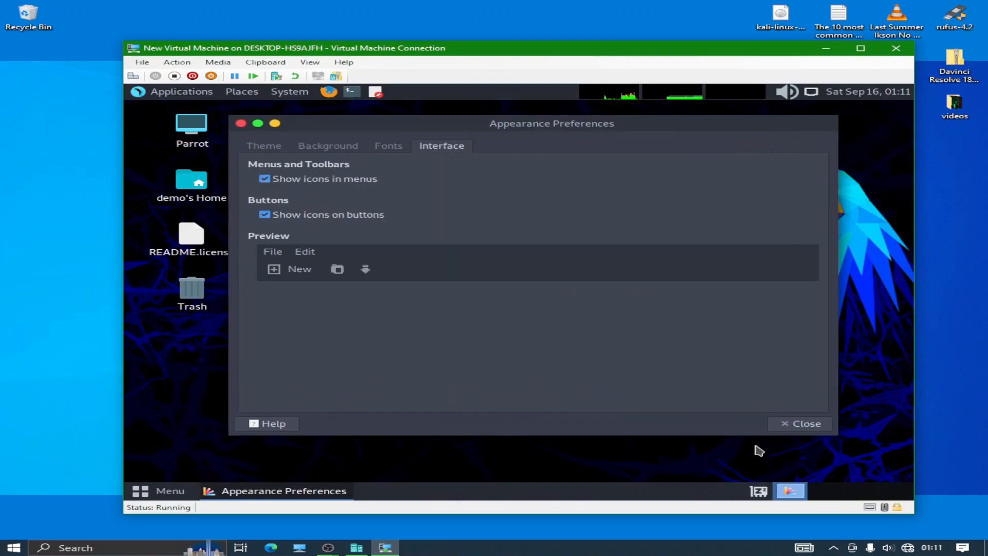
left_click(795, 424)
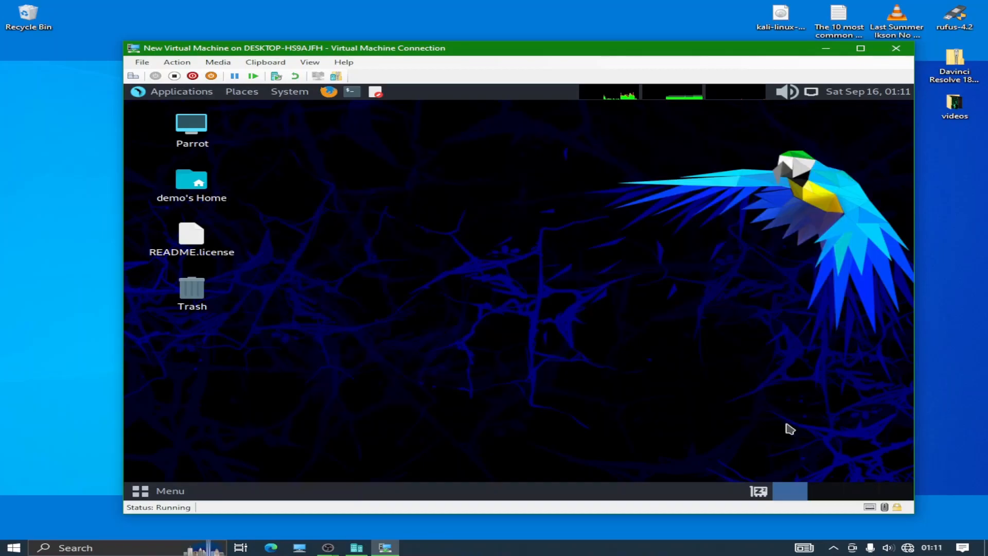
right_click(275, 146)
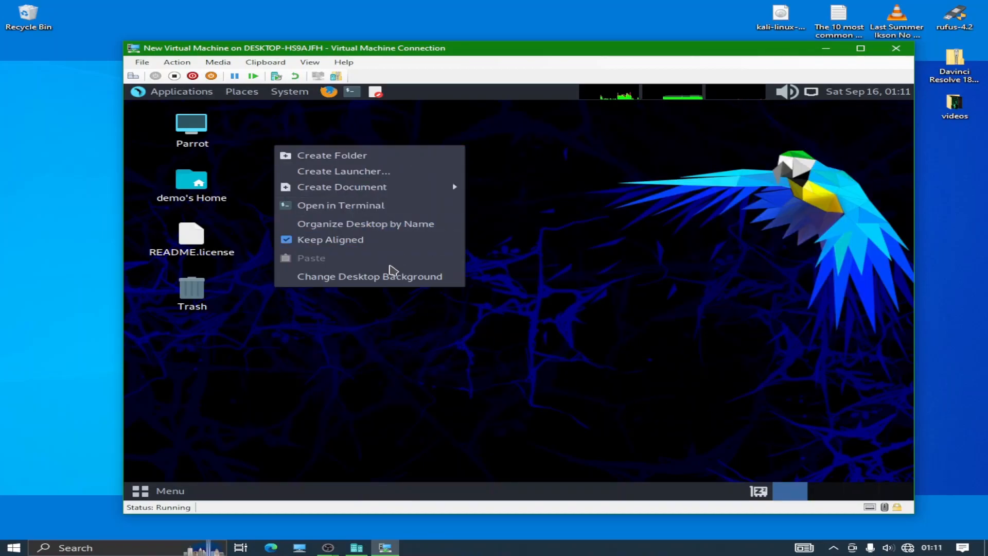
left_click(387, 372)
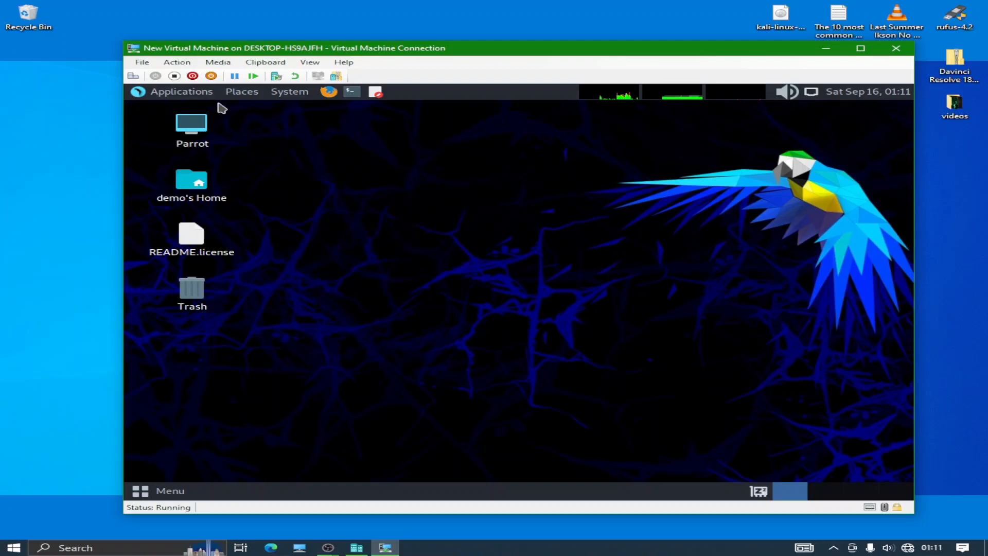
left_click(172, 94)
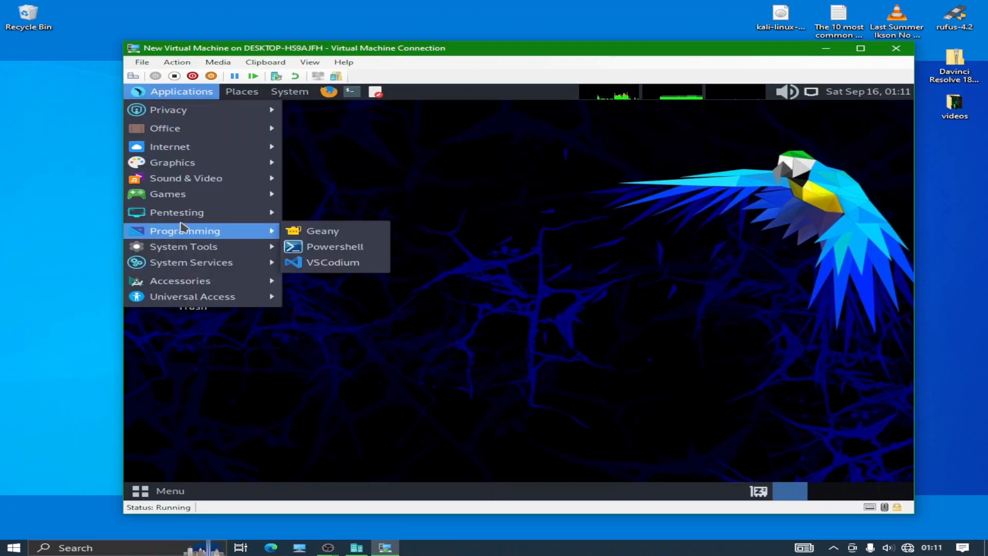
mouse_move(200, 216)
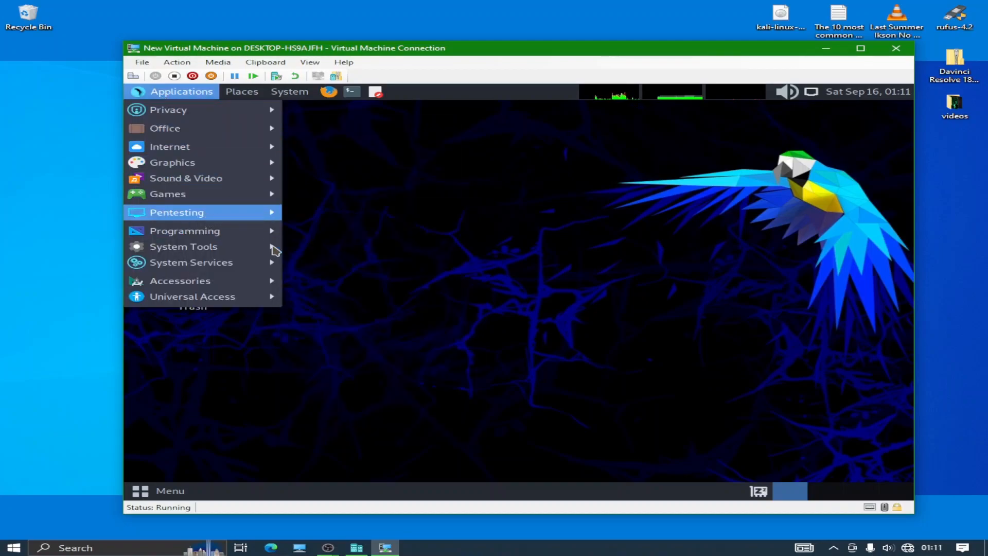
mouse_move(188, 272)
mouse_move(185, 247)
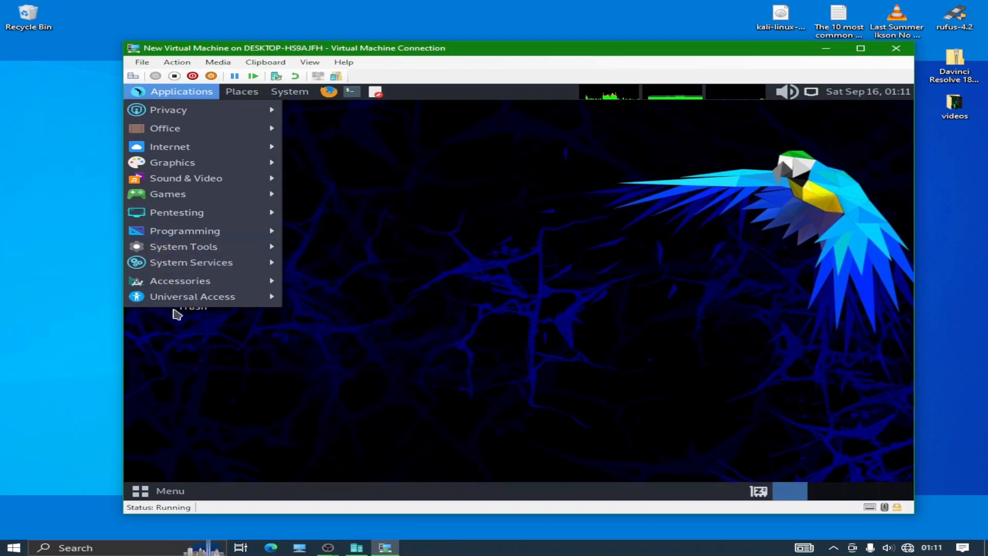
mouse_move(204, 303)
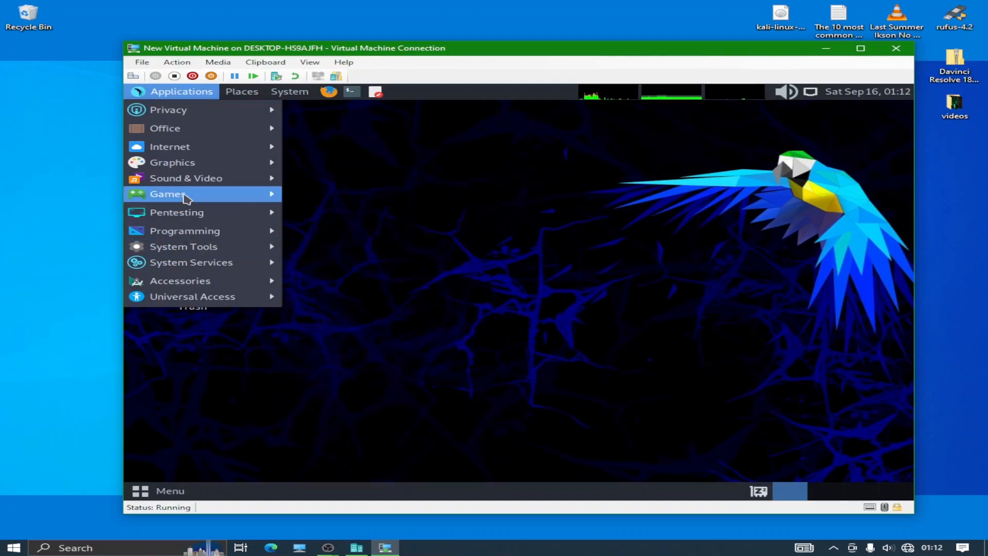
mouse_move(185, 184)
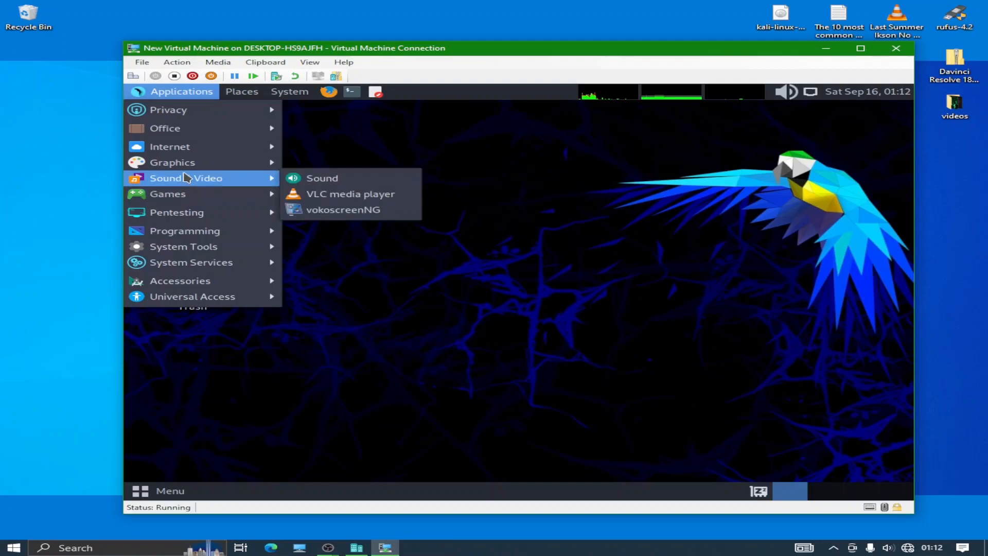
mouse_move(186, 166)
mouse_move(187, 148)
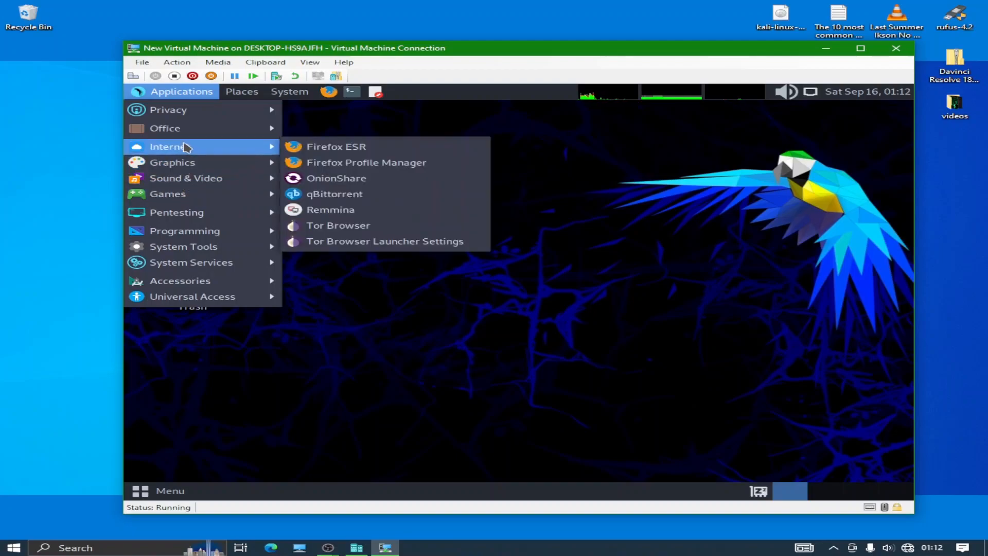
mouse_move(189, 114)
left_click(589, 189)
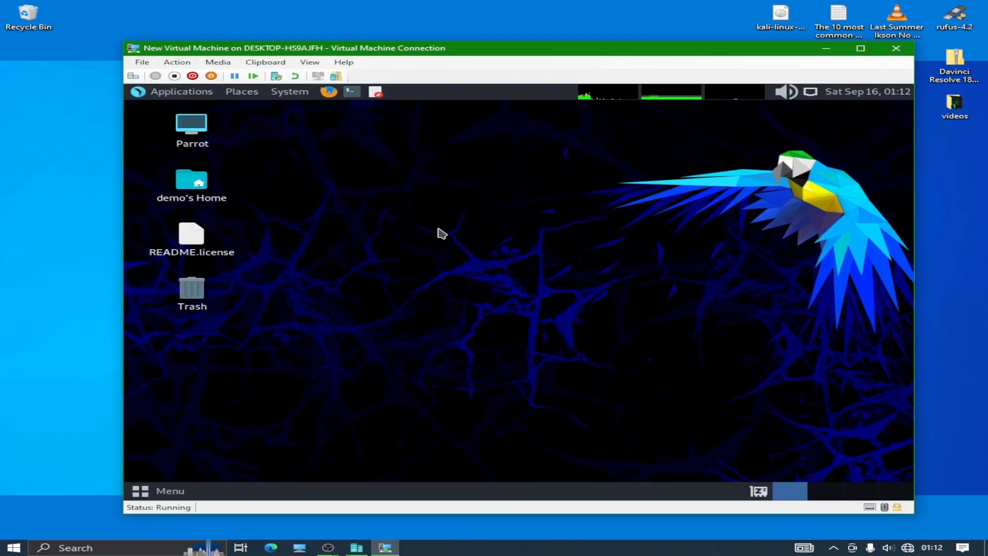